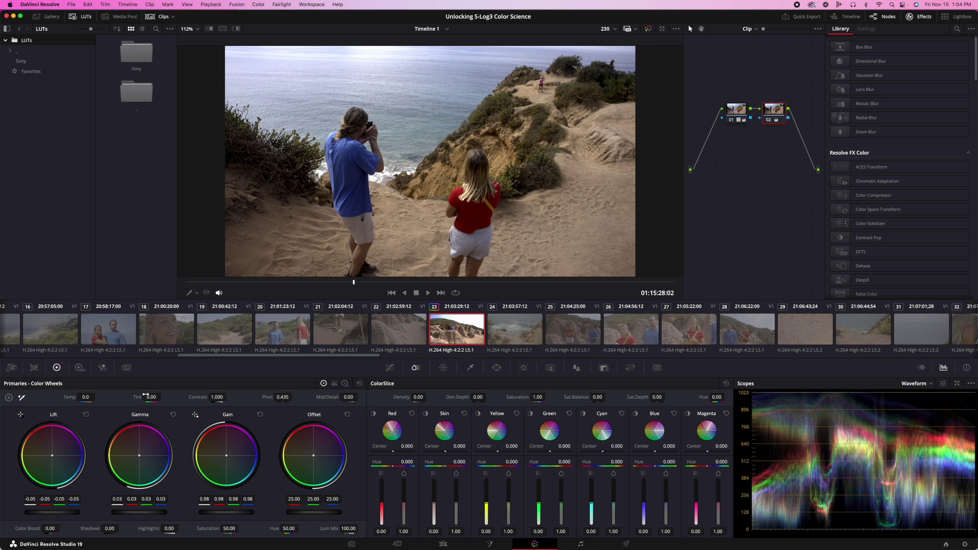
Try a Tint of 40 on node 02 and reset it to the default.
mouse_move(151, 397)
mouse_down()
mouse_move(142, 397)
mouse_move(161, 397)
mouse_up()
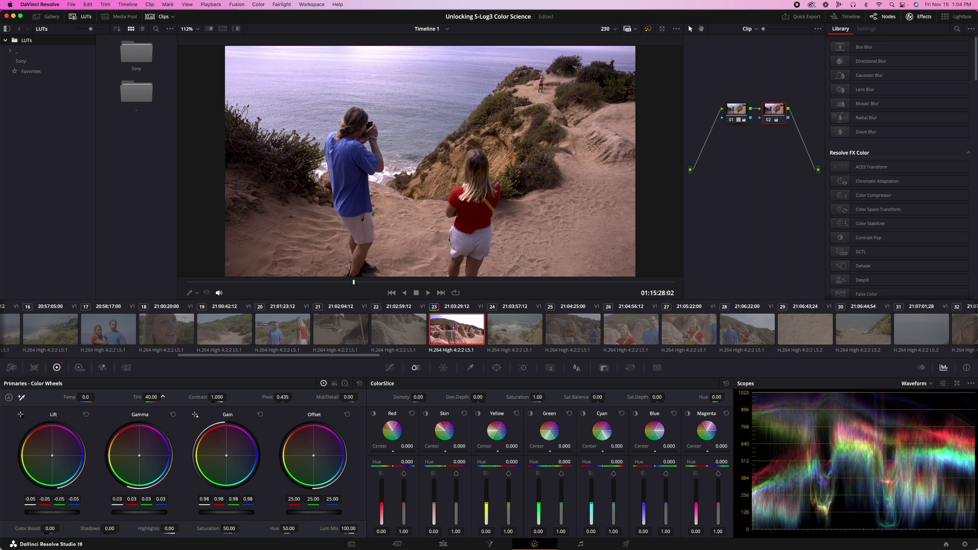
key(super+s)
double_click(151, 398)
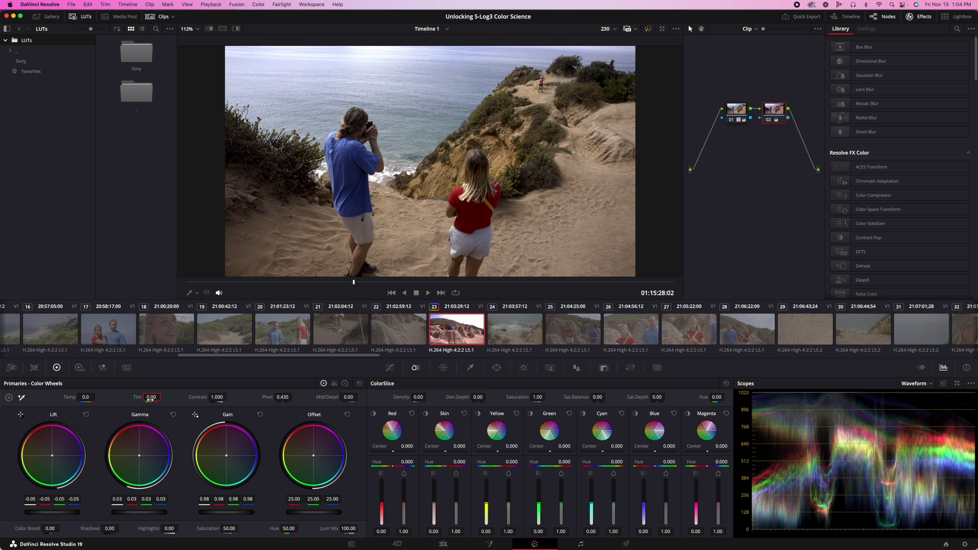
Try a Tint of 20 on node 02 and restore it to 0.
click(150, 398)
text(20)
key(Return)
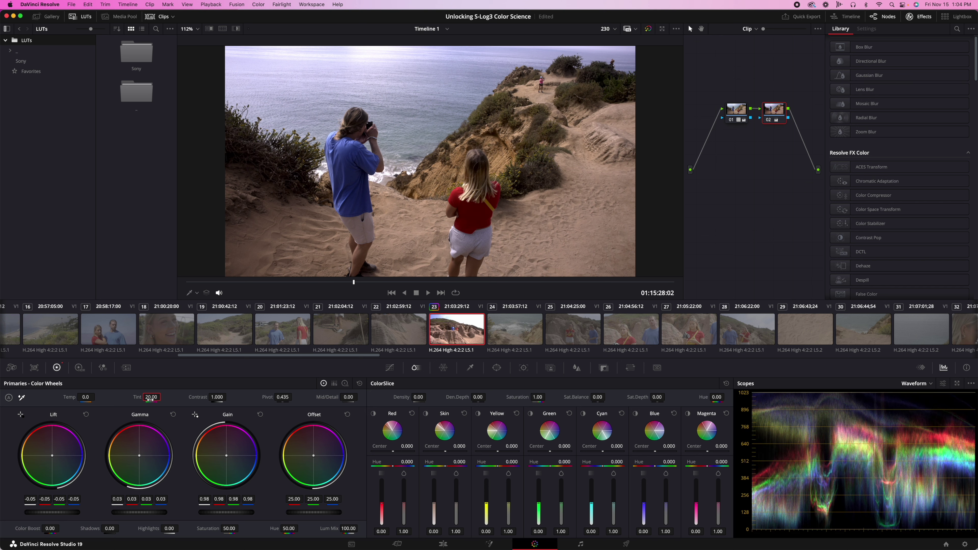
drag(151, 399, 163, 397)
click(149, 397)
text(0)
key(Return)
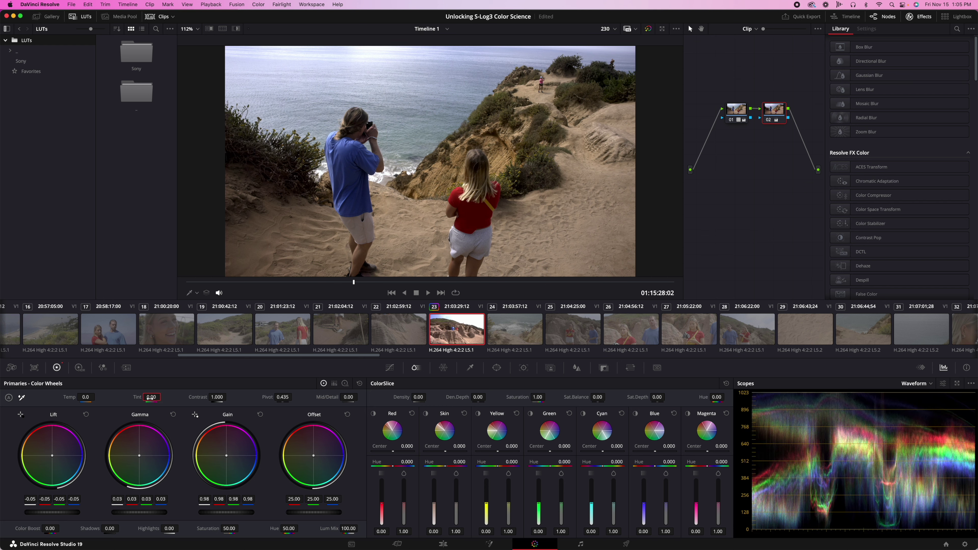
Add a serial node after node 02, placed beneath node 01, and set its Tint to 12.
key(alt+s)
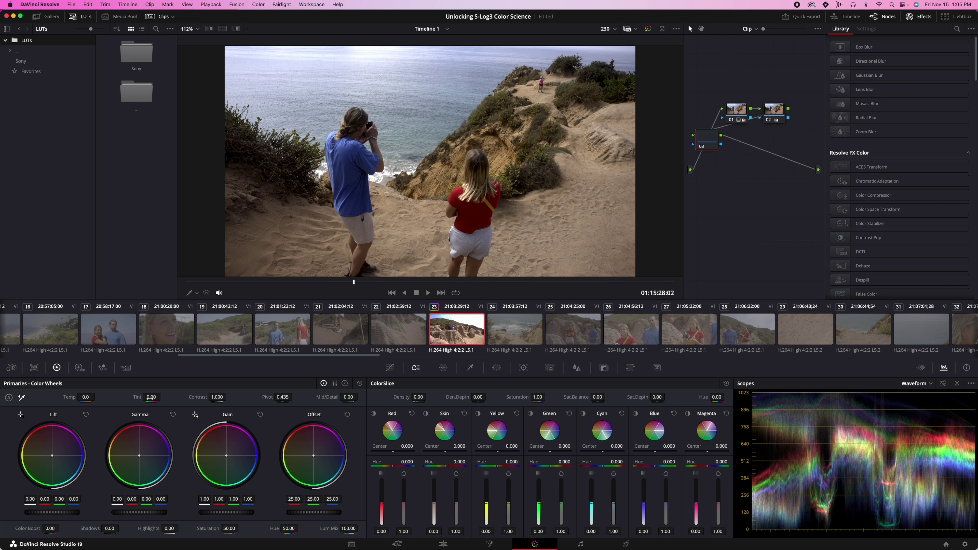
drag(711, 139, 740, 139)
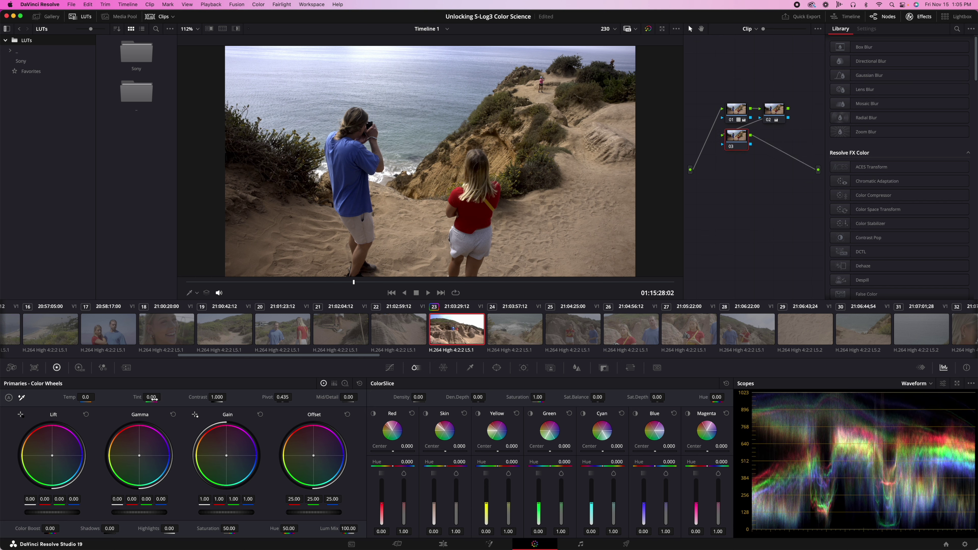
click(152, 397)
text(15)
key(Return)
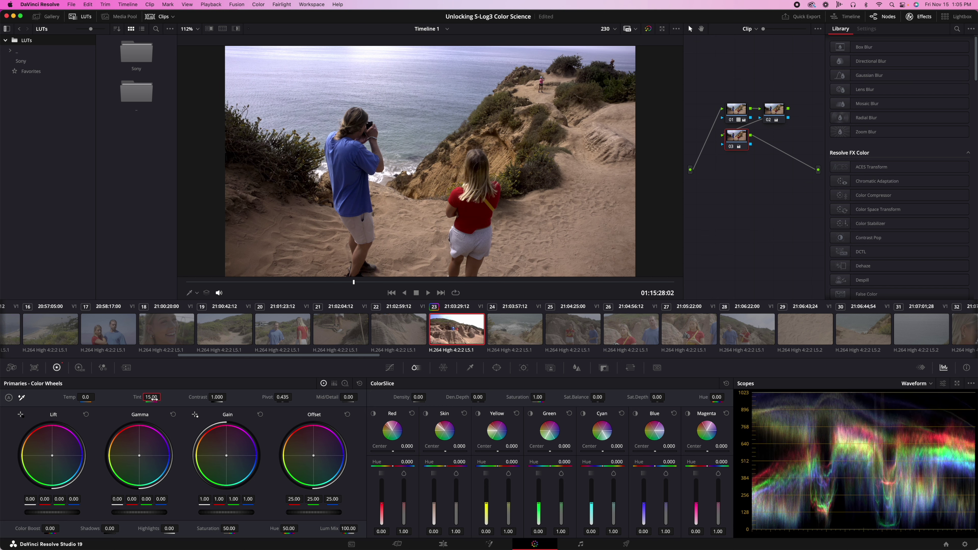
click(154, 399)
text(12)
key(Return)
Compare the image with node 03 on and off, and inspect it enlarged before fitting it to the viewer.
key(ctrl+d)
key(ctrl+d)
key(ctrl+d)
key(ctrl+d)
key(ctrl+d)
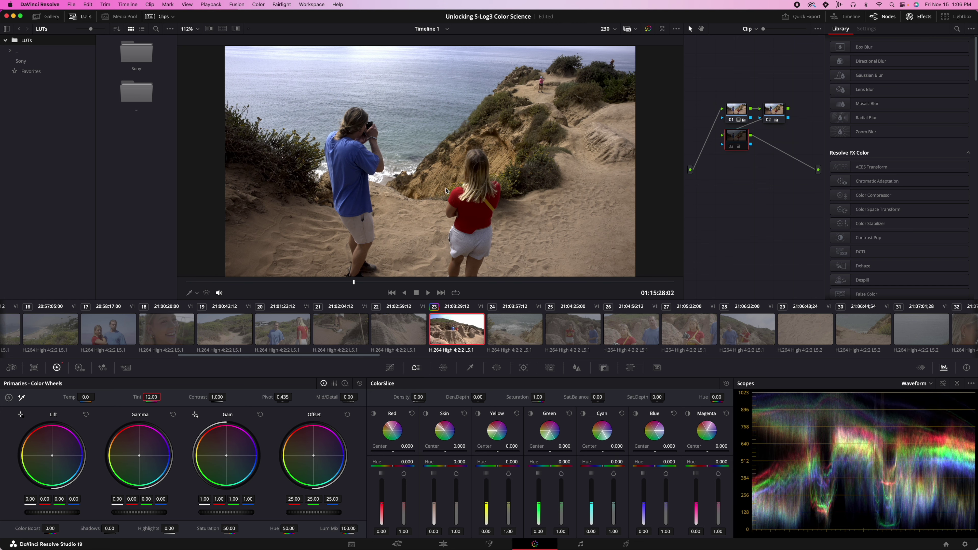
scroll(447, 188, up, 4)
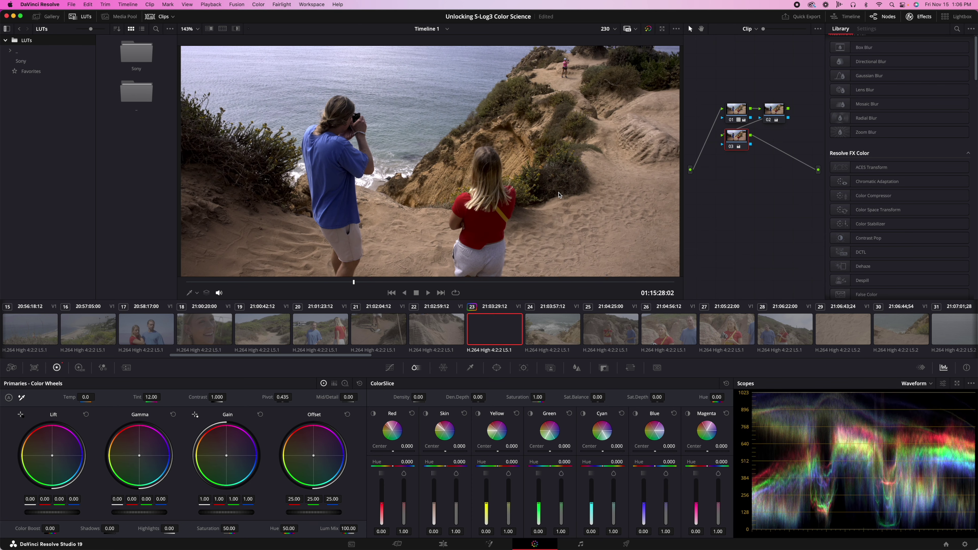
right_click(559, 195)
click(591, 257)
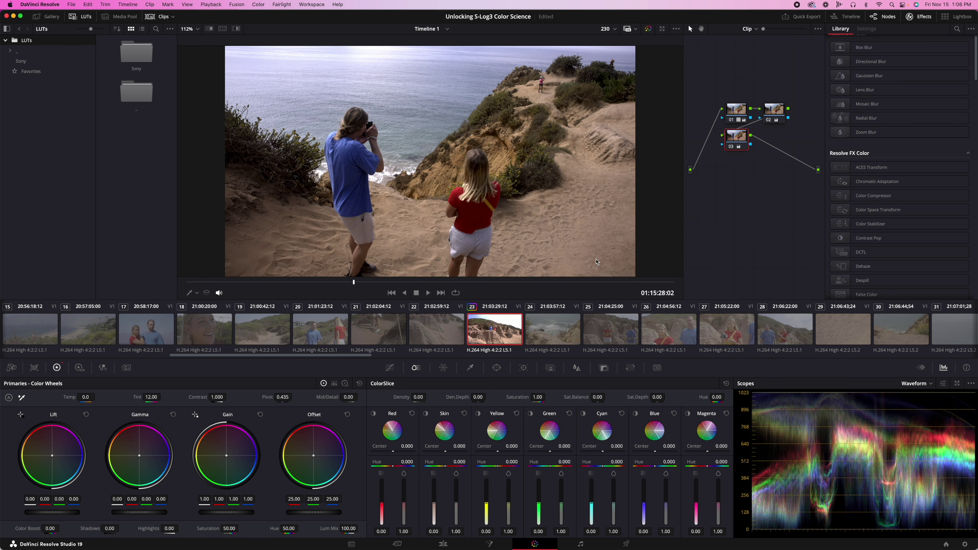
Add another serial node after node 03.
key(super+s)
key(alt+s)
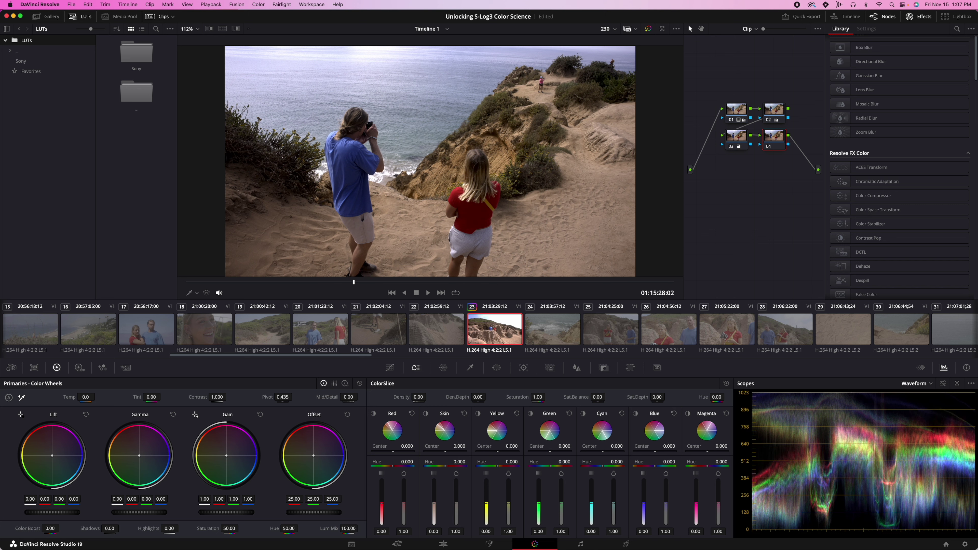
Try Temp values of -600 and 600 on node 04.
drag(86, 397, 54, 396)
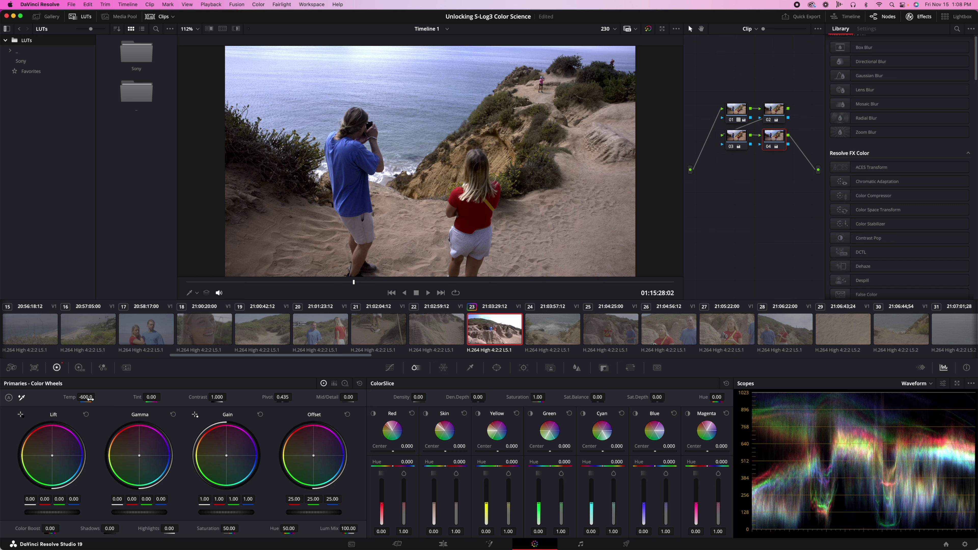
drag(86, 399, 85, 399)
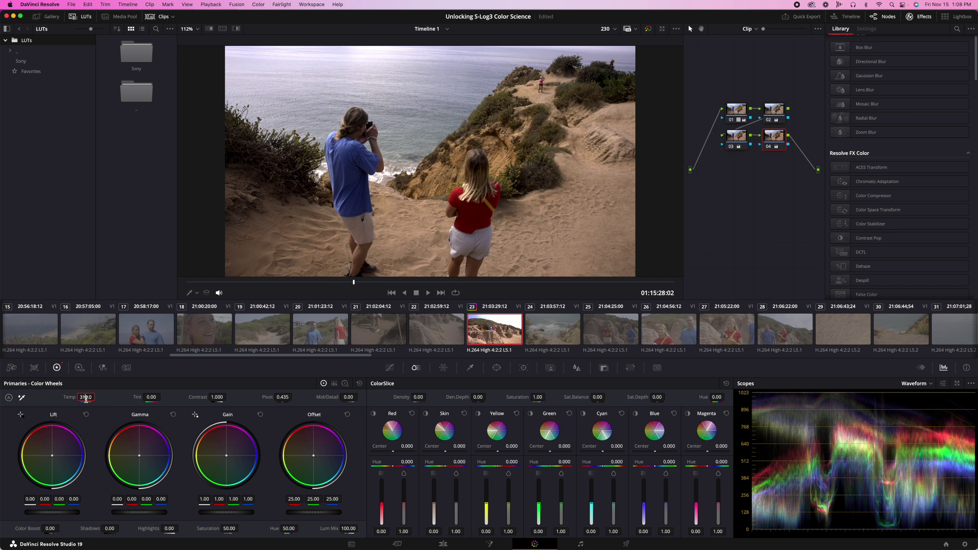
click(86, 399)
text(600)
key(Return)
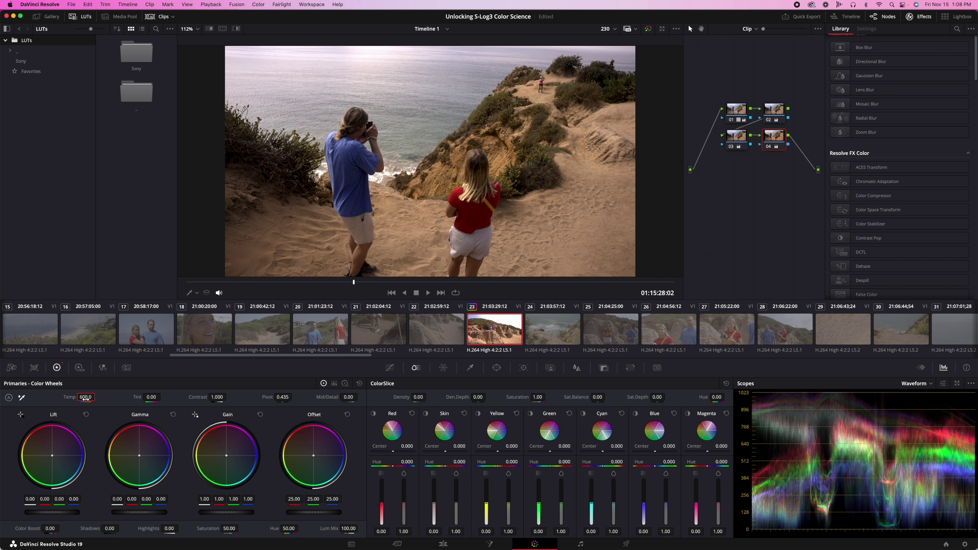
Switch node 04's Temp between -600 and 600 once more and restore it to 0.
click(85, 399)
key(Return)
text(-)
key(Return)
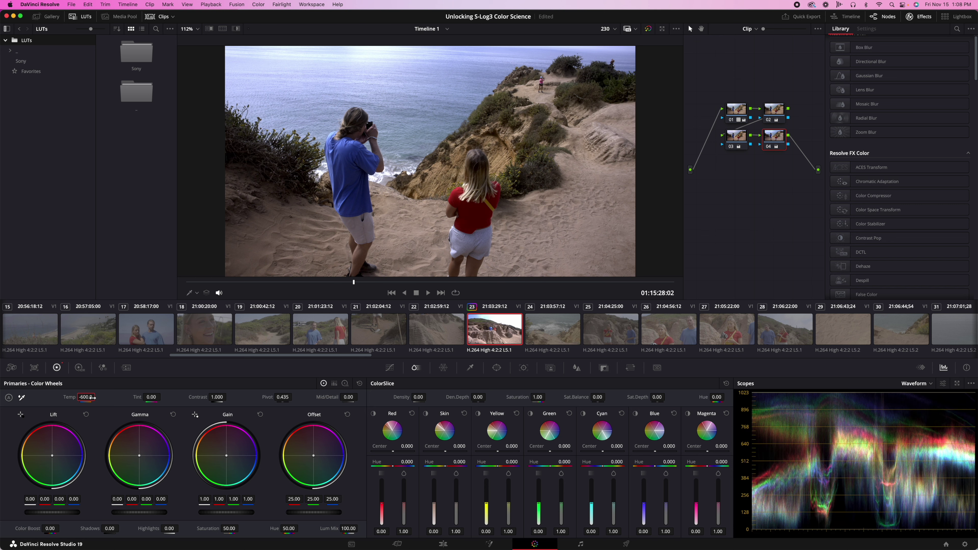
key(super+s)
click(82, 398)
text(600)
key(Return)
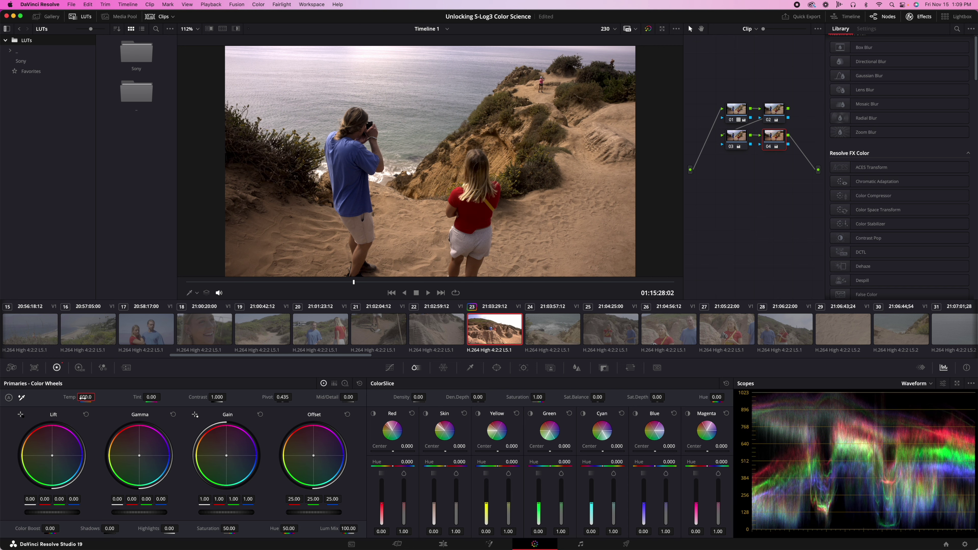
double_click(83, 398)
text(0)
key(Return)
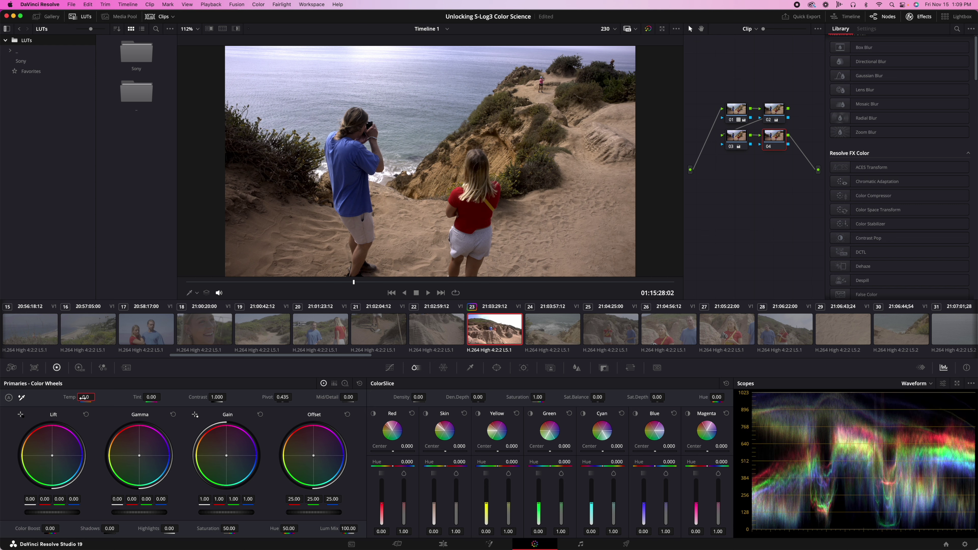
Cool the image by setting node 04's Temp to -200.
drag(86, 397, 68, 397)
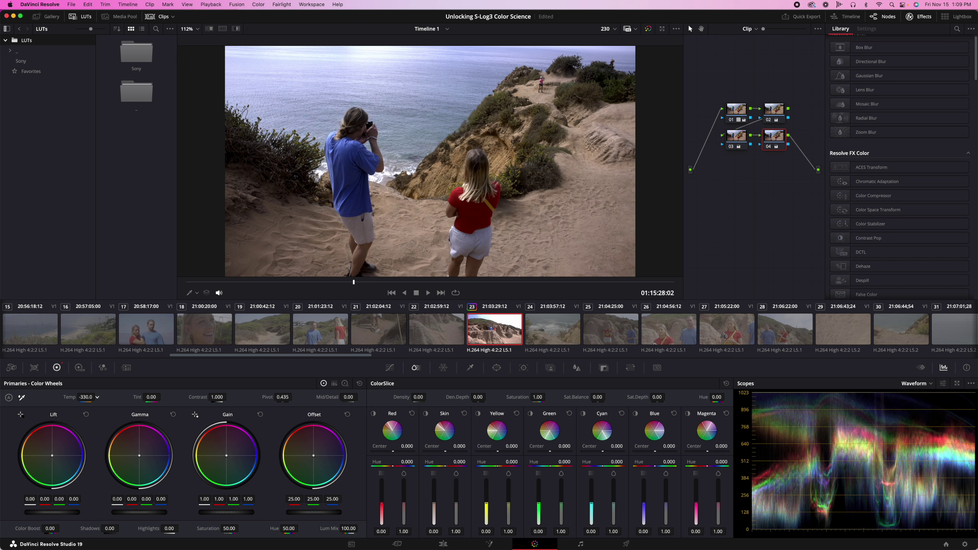
drag(86, 397, 85, 397)
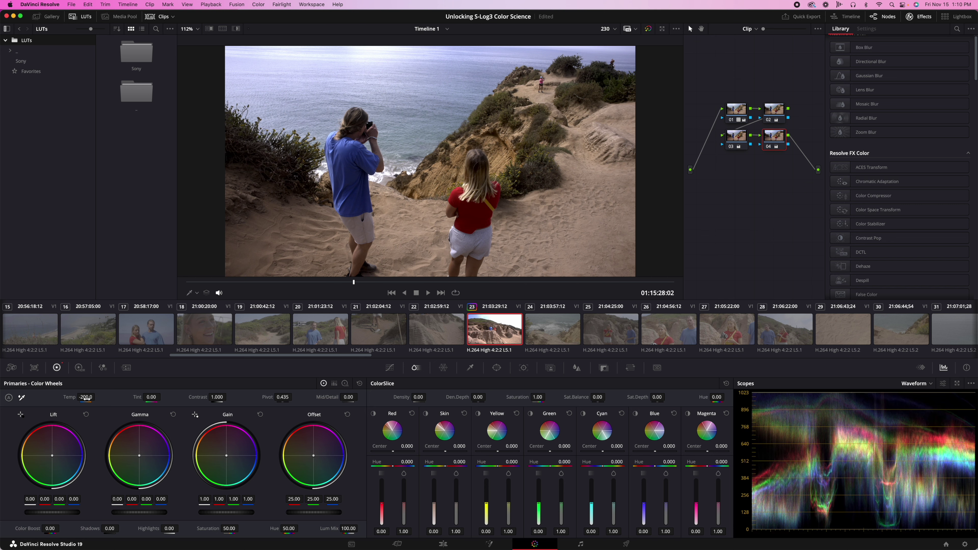
Compare the image with the temperature correction in node 04 on and off.
key(super+d)
key(super+d)
key(super+d)
key(super+d)
Bypass all nodes and re-enable them one by one, starting from node 01, to review each correction's effect.
key(alt+d)
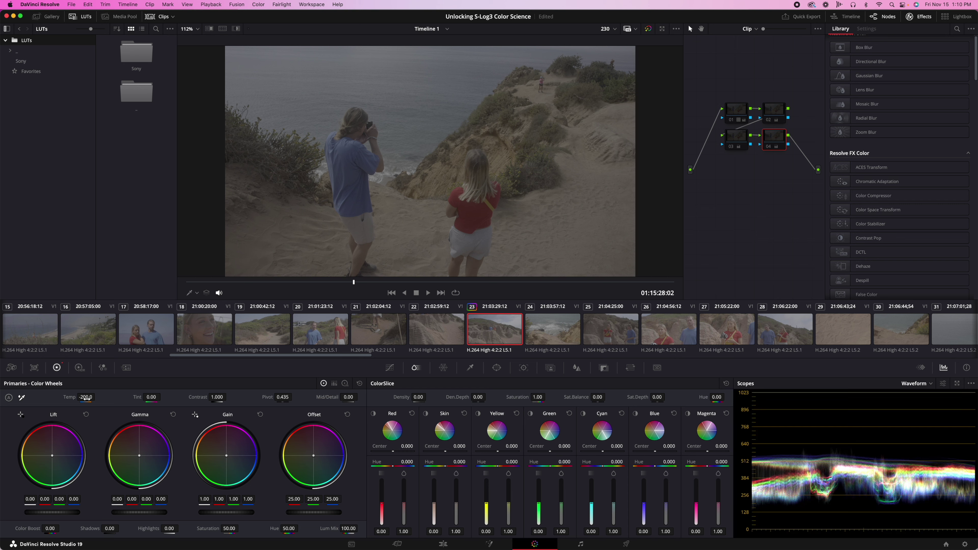
click(737, 113)
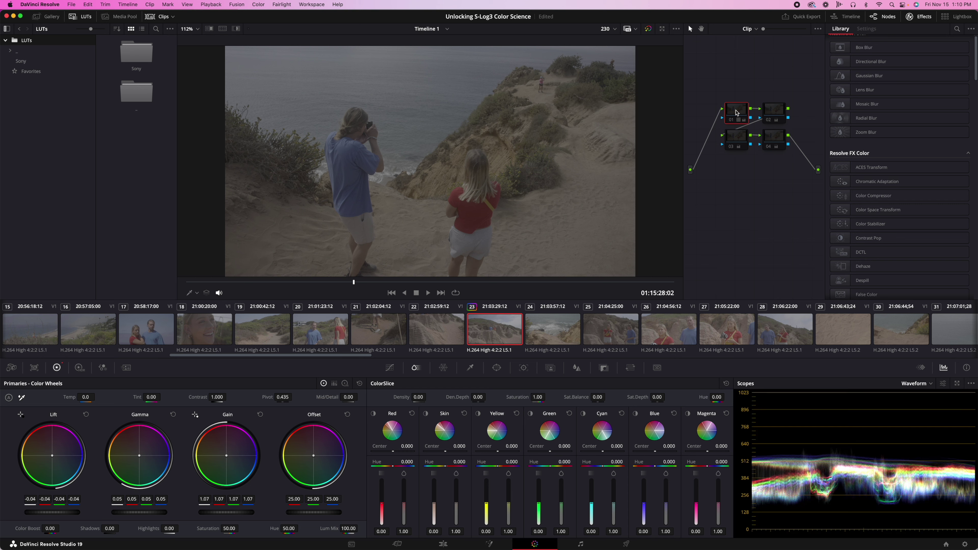
key(super+d)
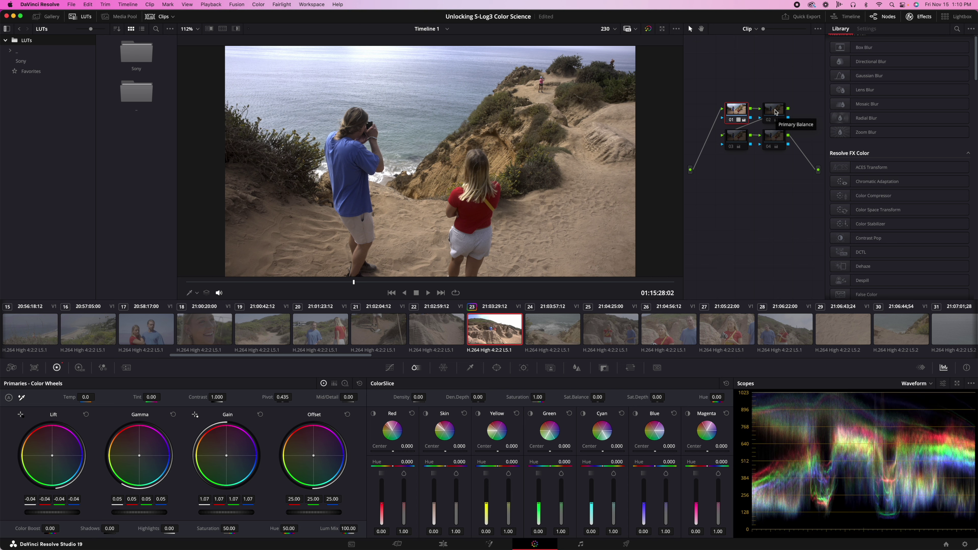
click(775, 112)
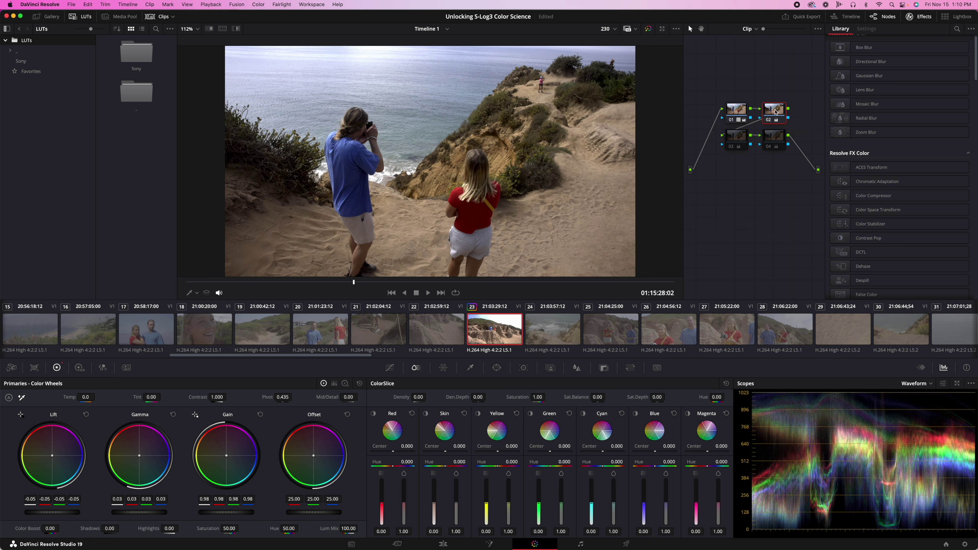
click(739, 139)
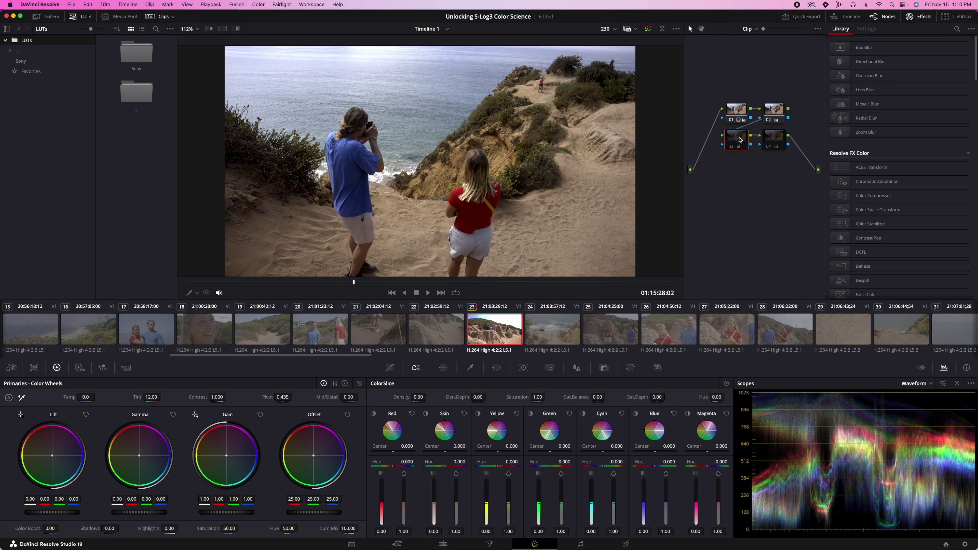
click(773, 139)
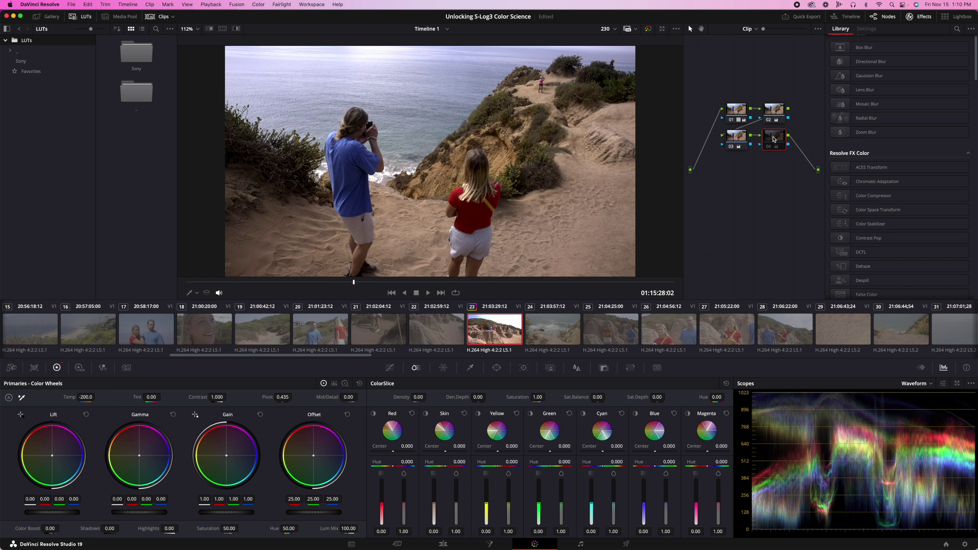